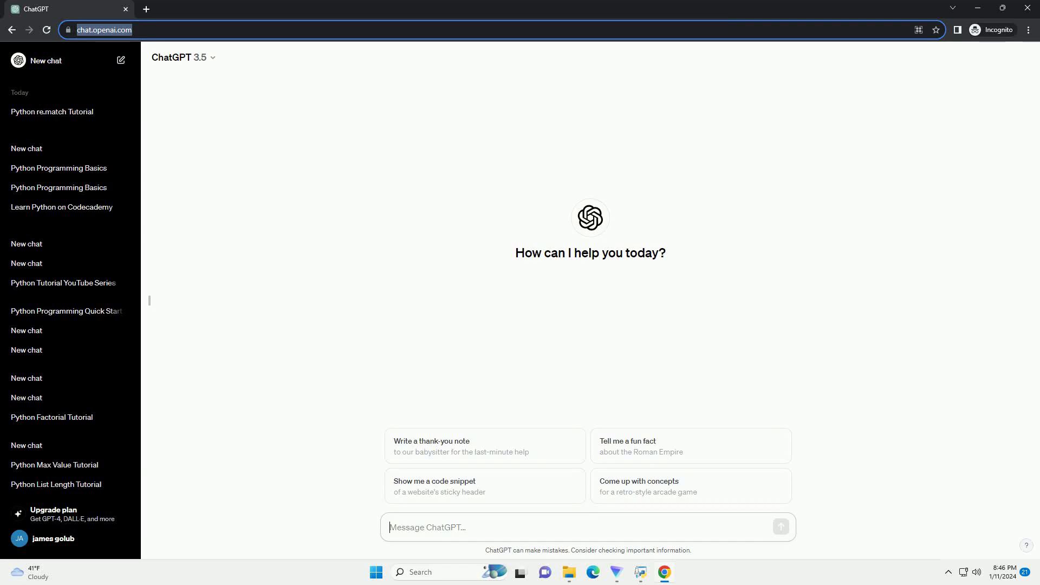
pyautogui.write('write an informative tutorial about python read yaml file to dict with code example')
# Submit the request for a Python tutorial on loading YAML into a dict with code
pyautogui.press('Return')
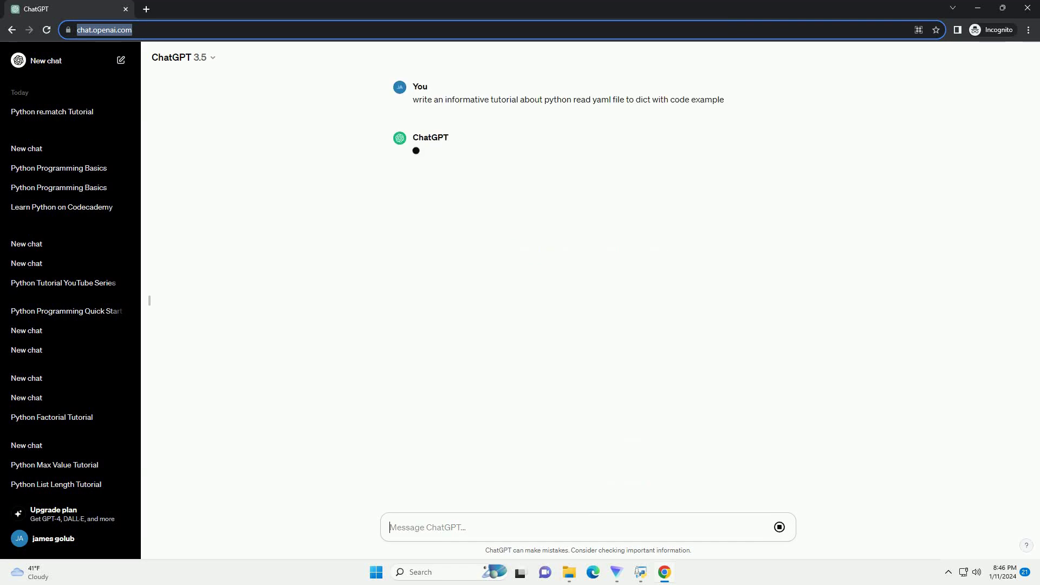